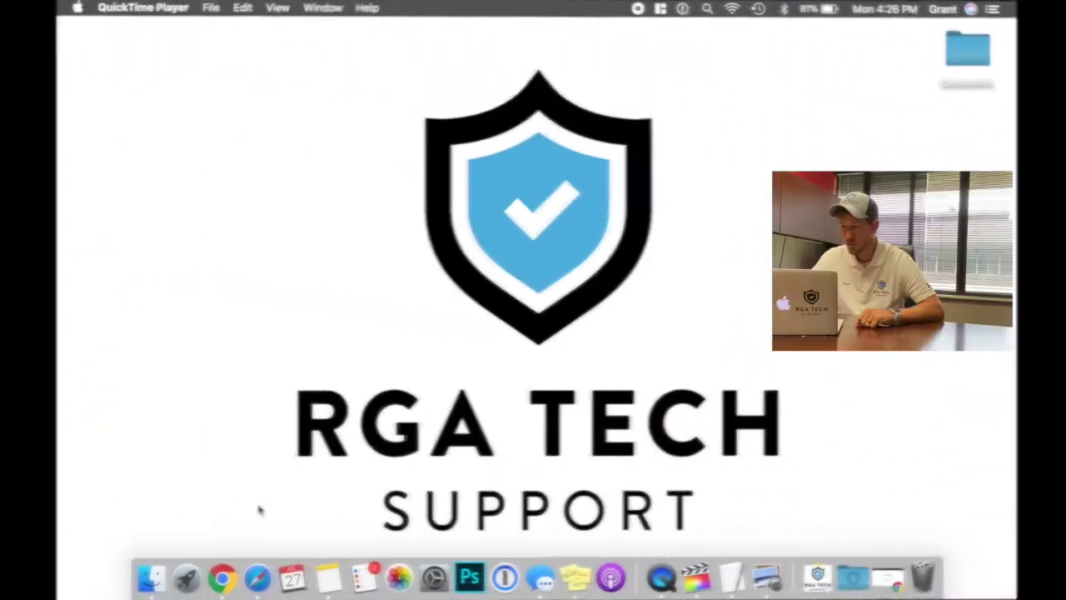
# Launch Google Chrome from the Dock so it opens on the Google homepage.
pyautogui.click(222, 578)
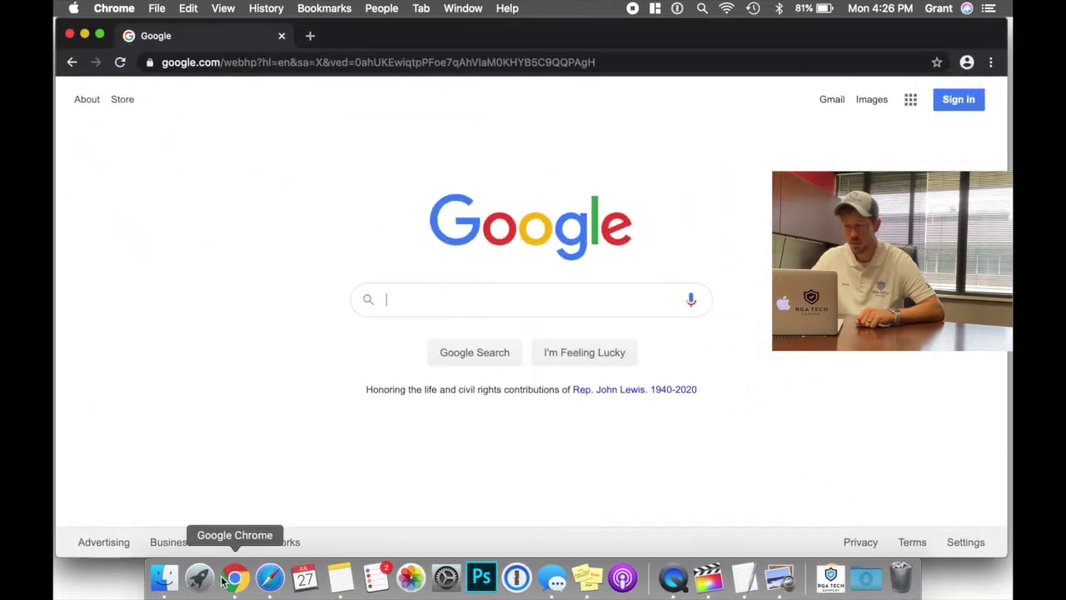
# Run a Google search for 'zoom'.
pyautogui.click(419, 290)
pyautogui.write('zoom')
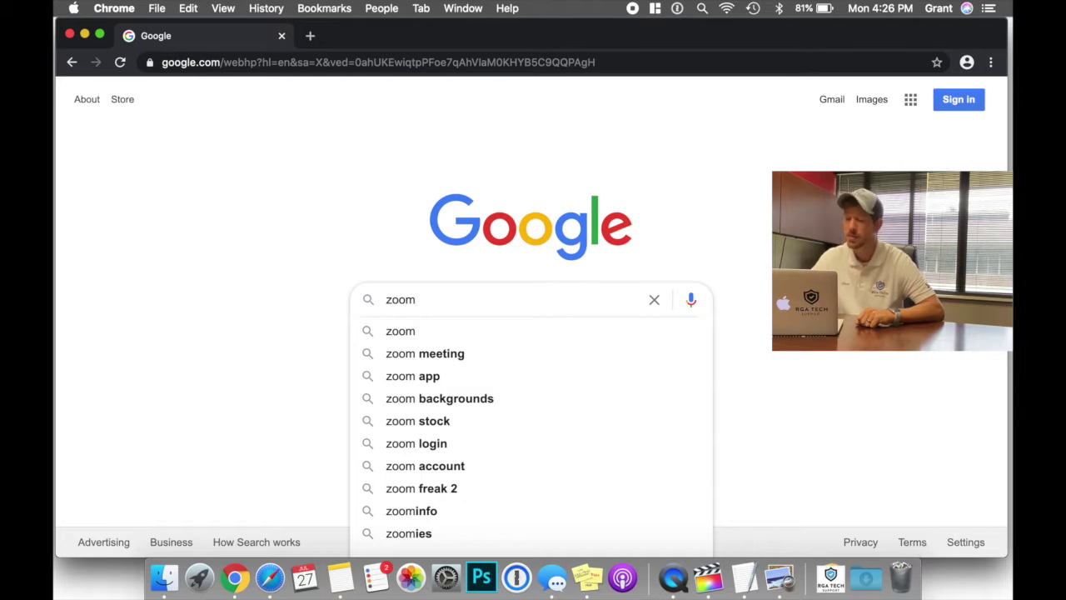
pyautogui.press('Return')
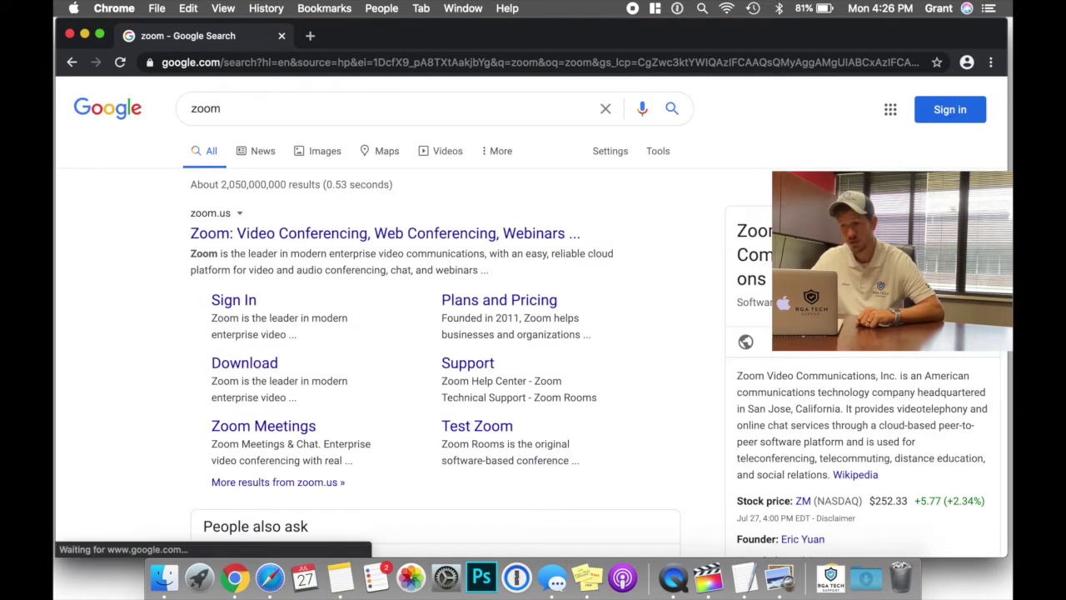
# On zoom.us, go to Resources > Download Zoom Client and download the Zoom Client for Meetings package.
pyautogui.click(349, 233)
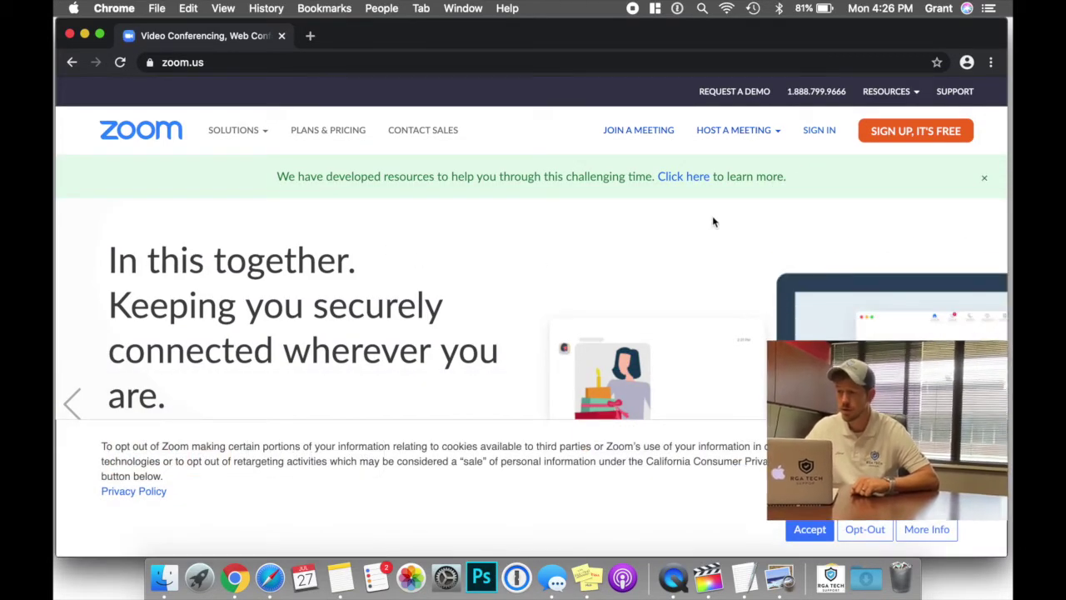
pyautogui.moveTo(882, 93)
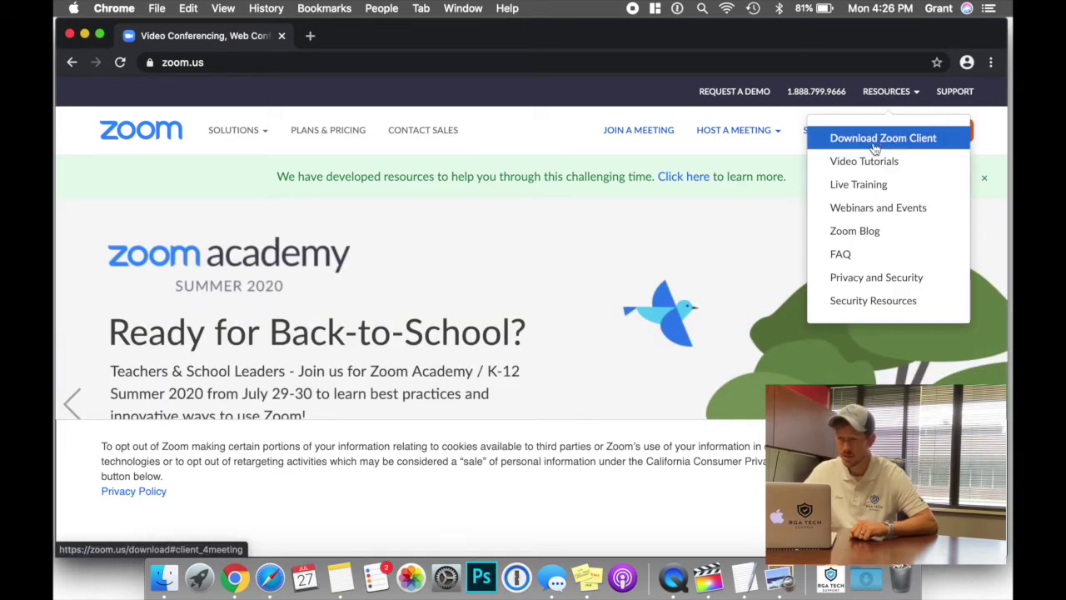
pyautogui.click(874, 142)
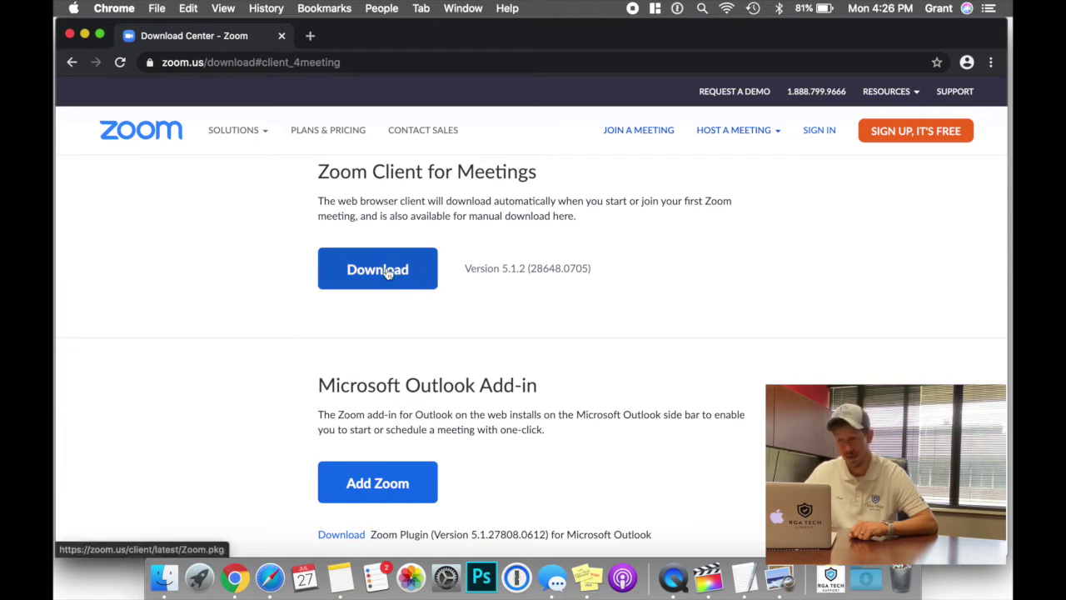
pyautogui.click(387, 274)
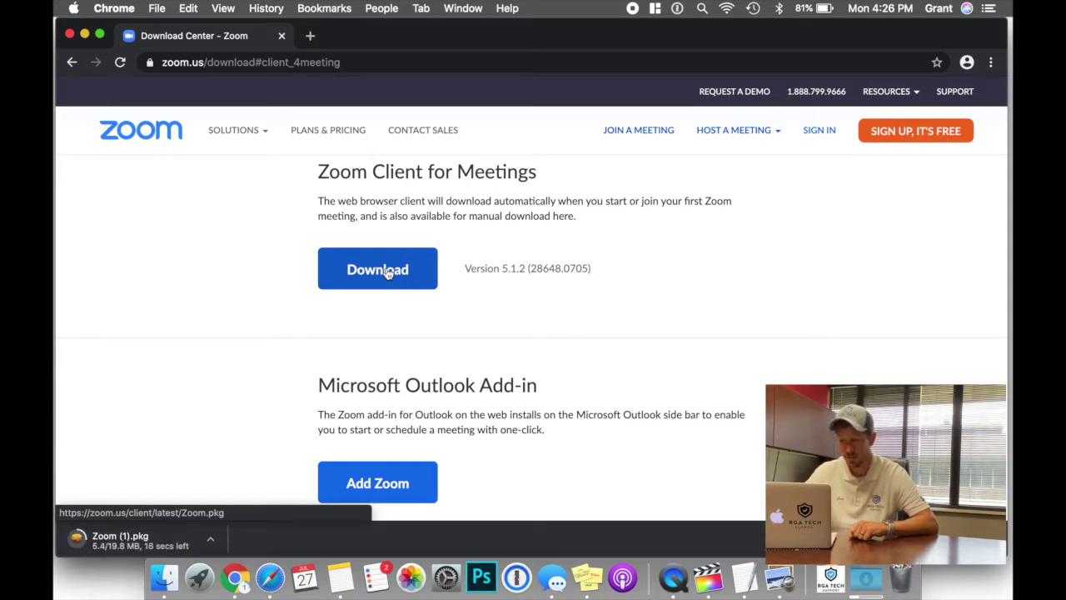
pyautogui.click(213, 540)
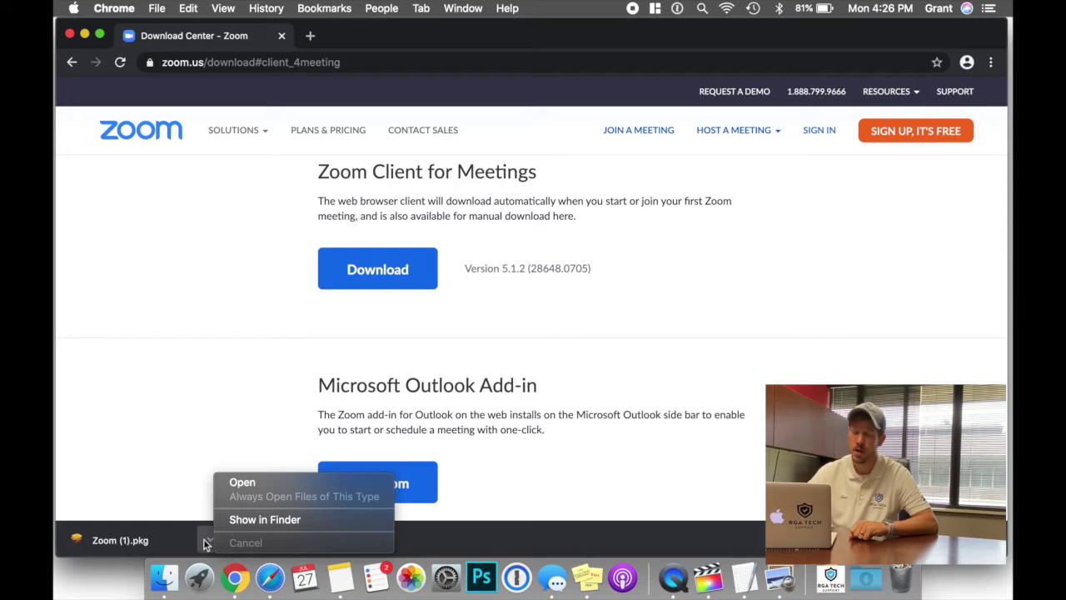
# Open Zoom (1).pkg from Chrome's download shelf to launch the Install Zoom installer.
pyautogui.click(204, 541)
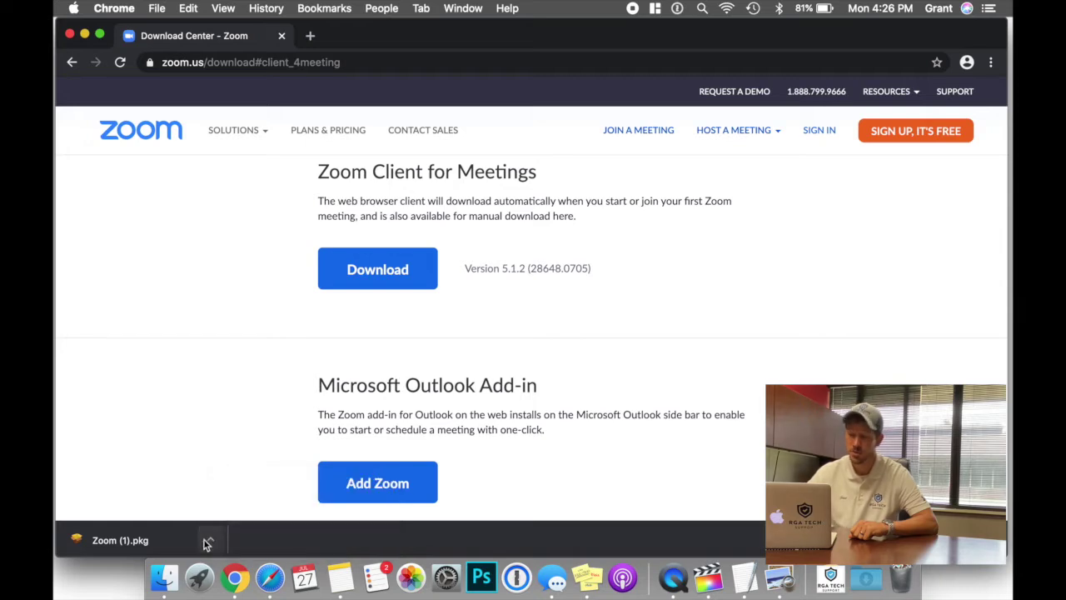
pyautogui.click(141, 542)
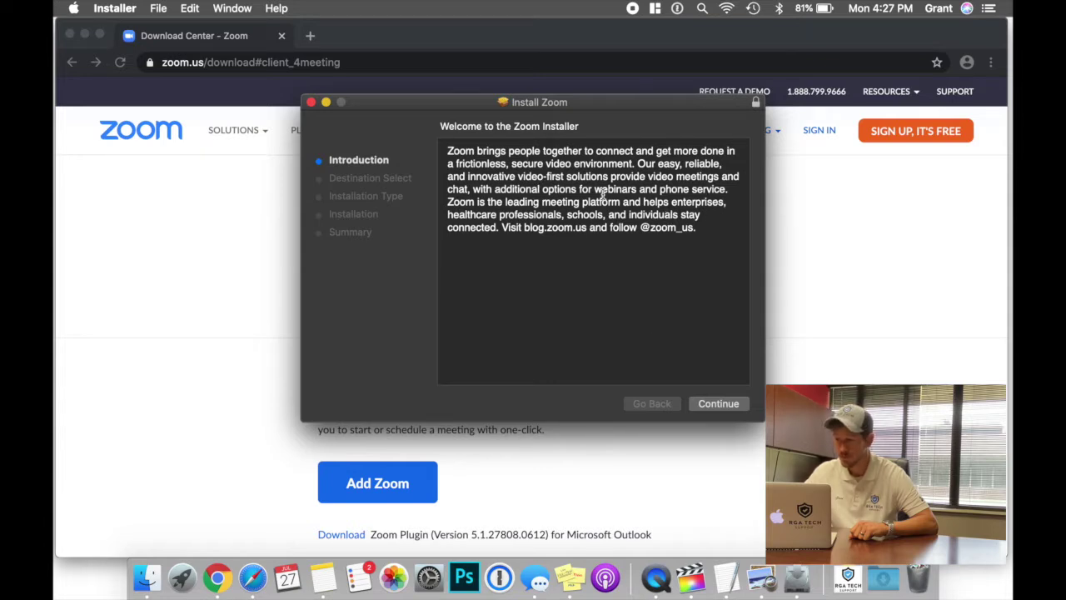
# Install Zoom for all users on Macintosh HD, authorizing with the Mac password.
pyautogui.click(735, 405)
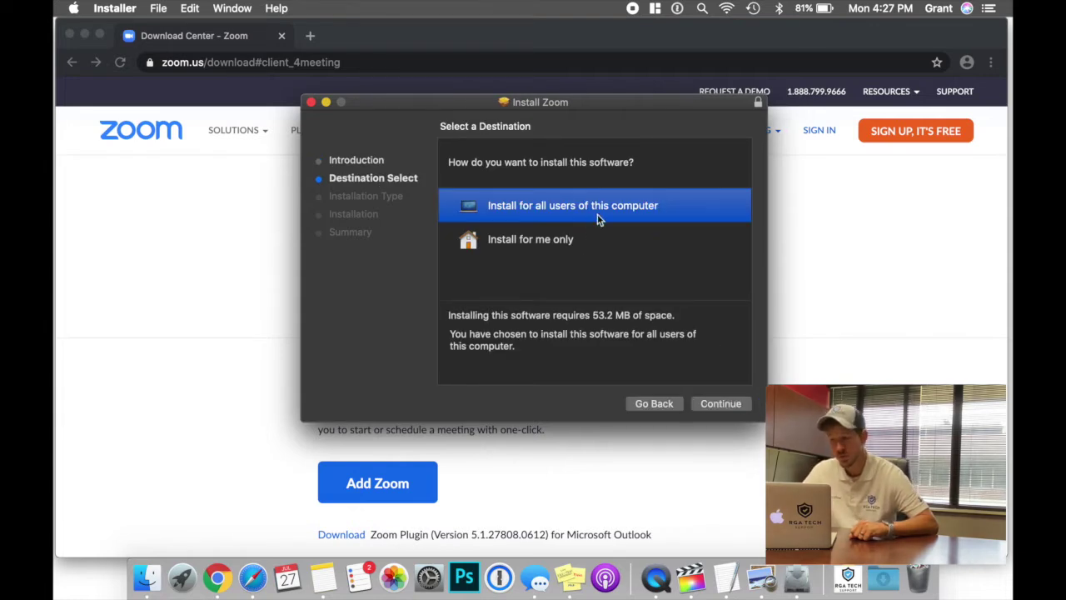
pyautogui.click(721, 405)
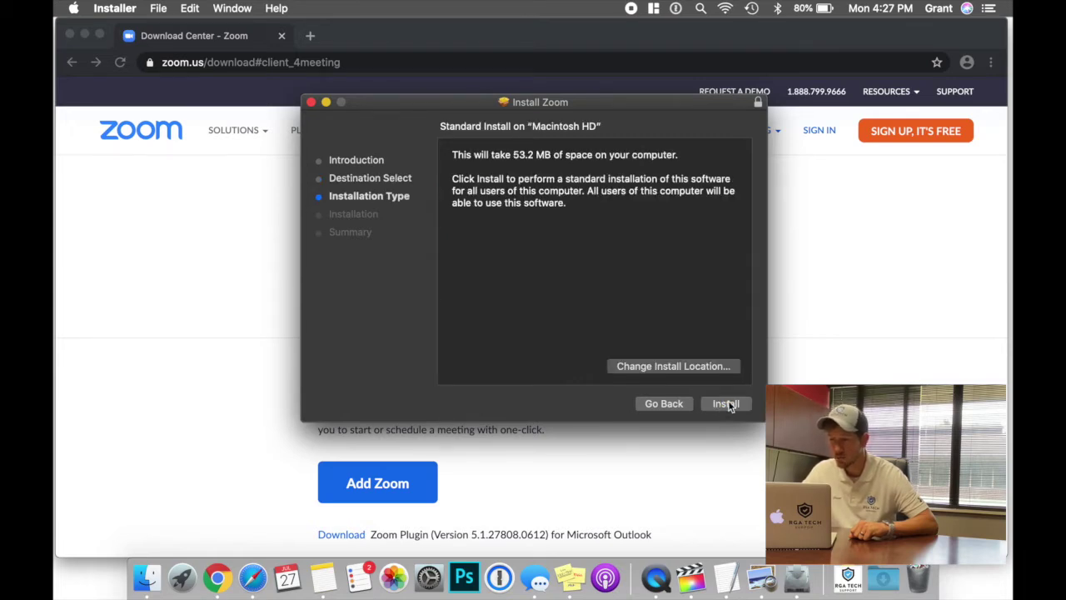
pyautogui.click(726, 404)
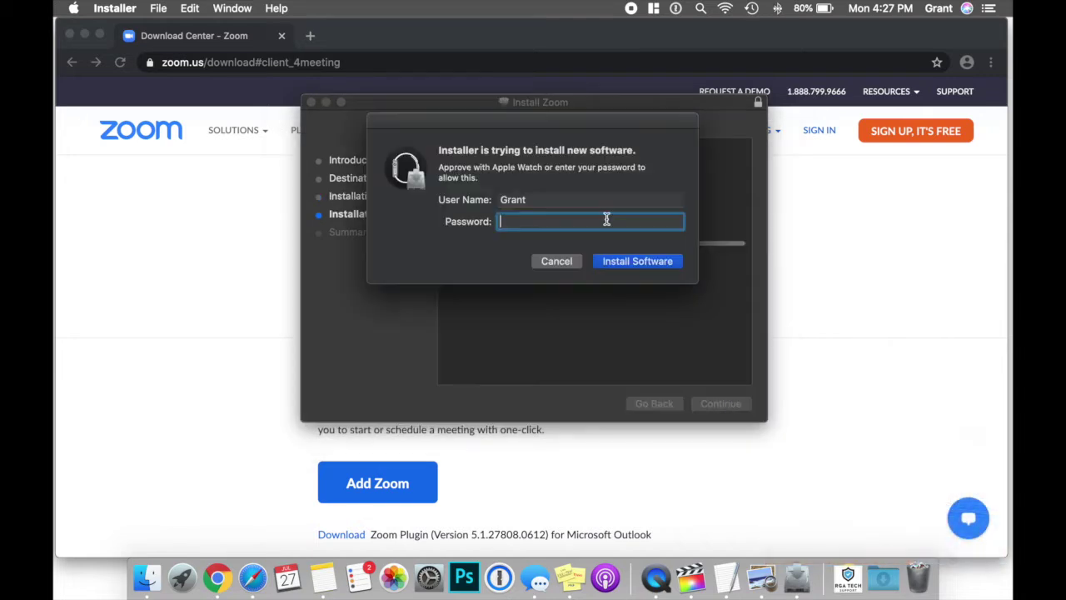
pyautogui.write('••••••••••••')
pyautogui.press('Return')
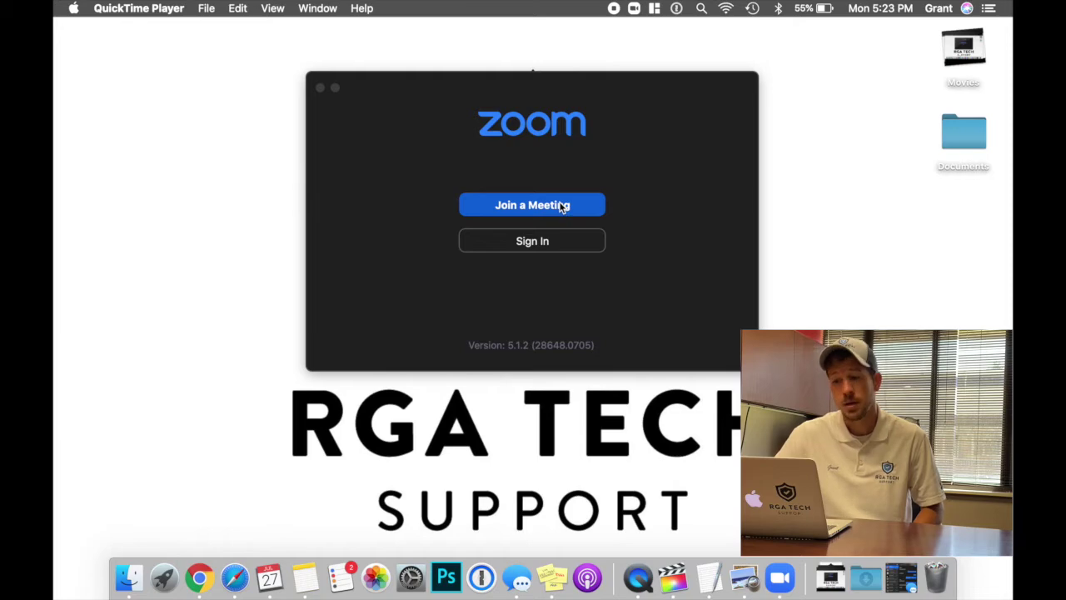
pyautogui.click(512, 212)
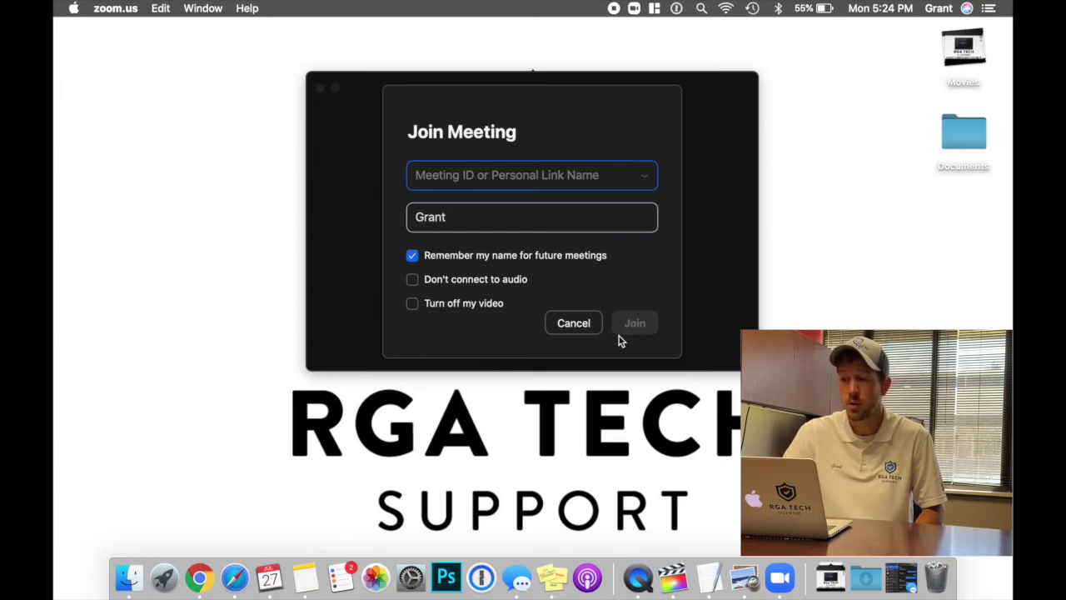
pyautogui.click(576, 326)
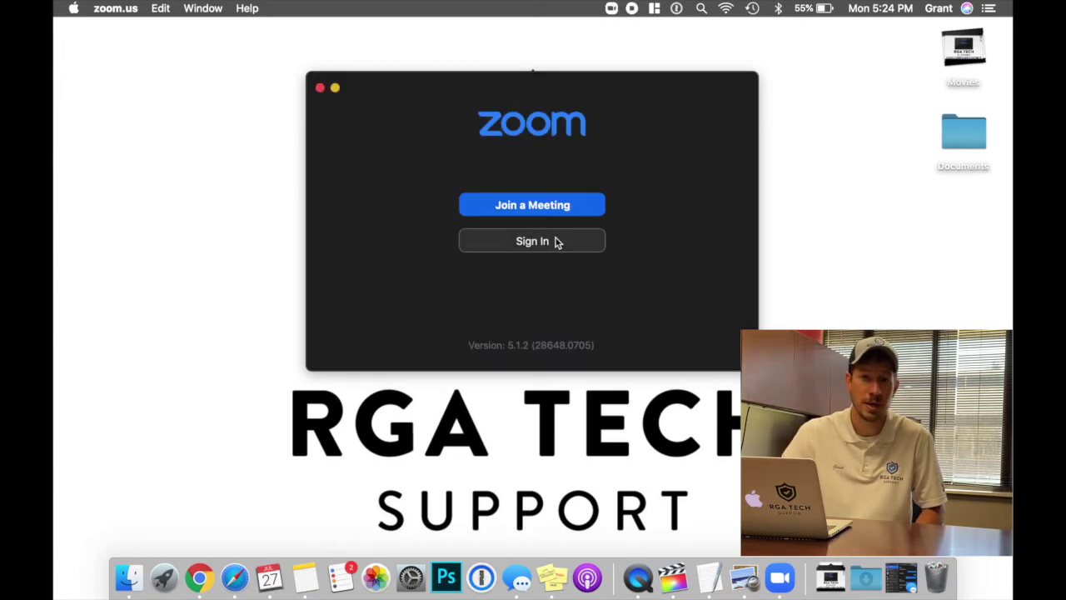
# Open Zoom's sign-in form and choose to sign up for a free account.
pyautogui.click(558, 241)
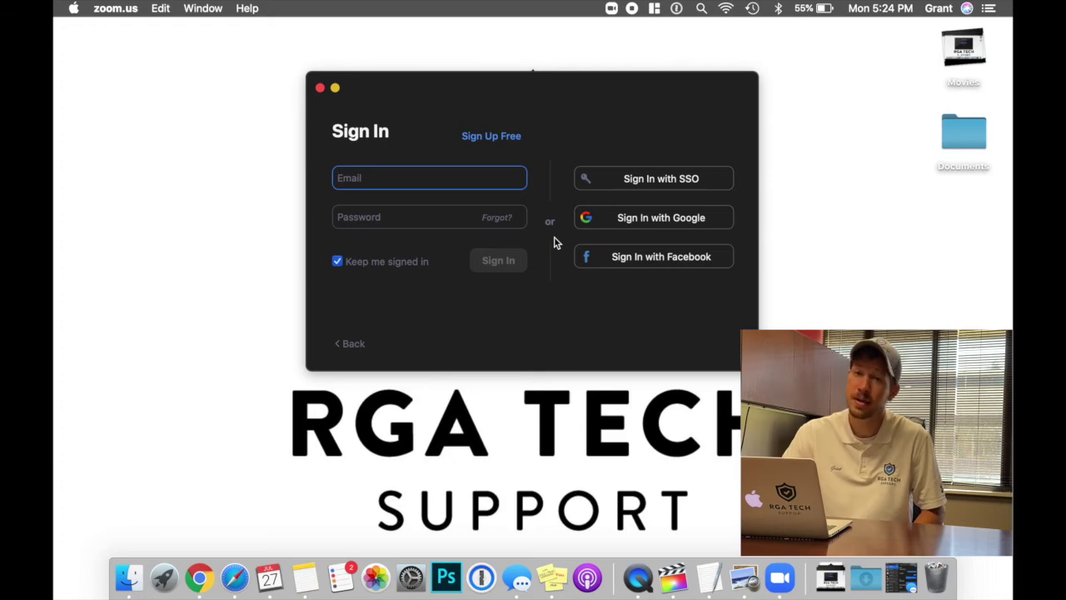
pyautogui.click(491, 136)
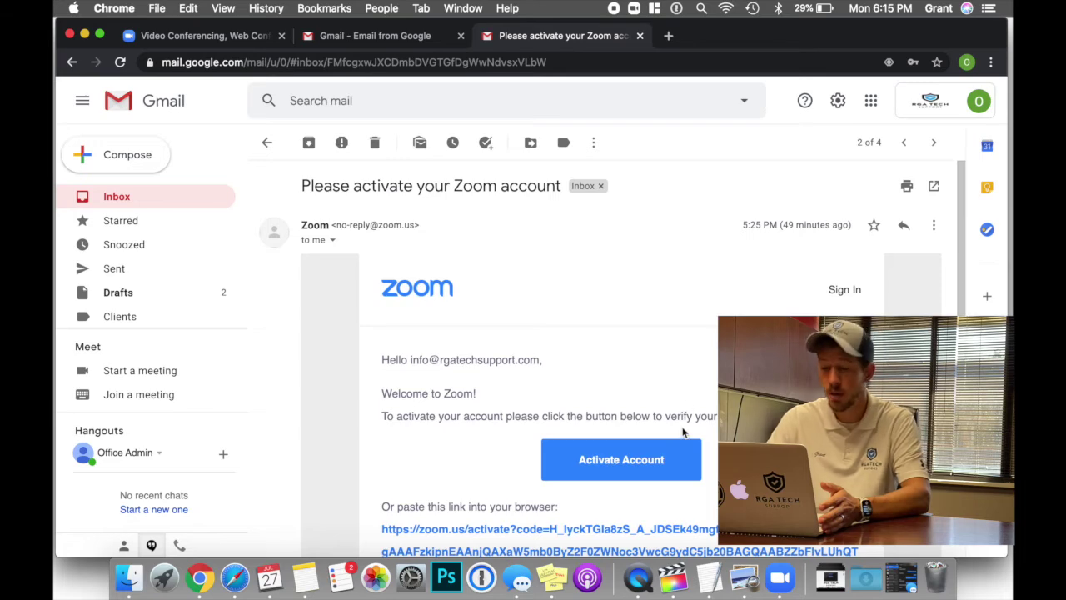
# Follow the email's Activate Account button to load Zoom's activation page in a new tab.
pyautogui.scroll(-2, 441, 306)
pyautogui.scroll(-1, 441, 308)
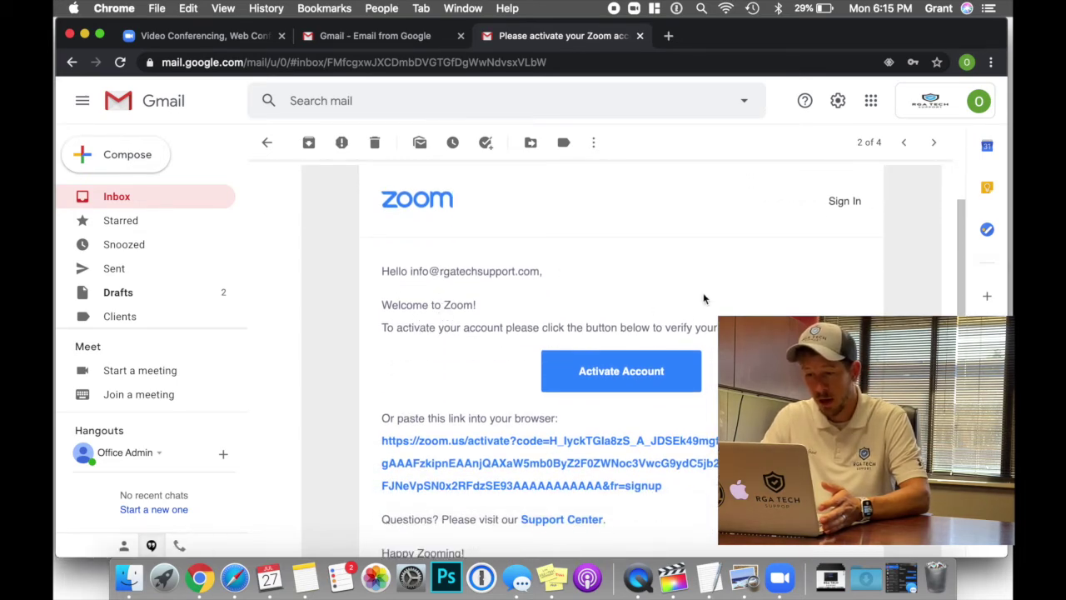
pyautogui.scroll(-2, 704, 299)
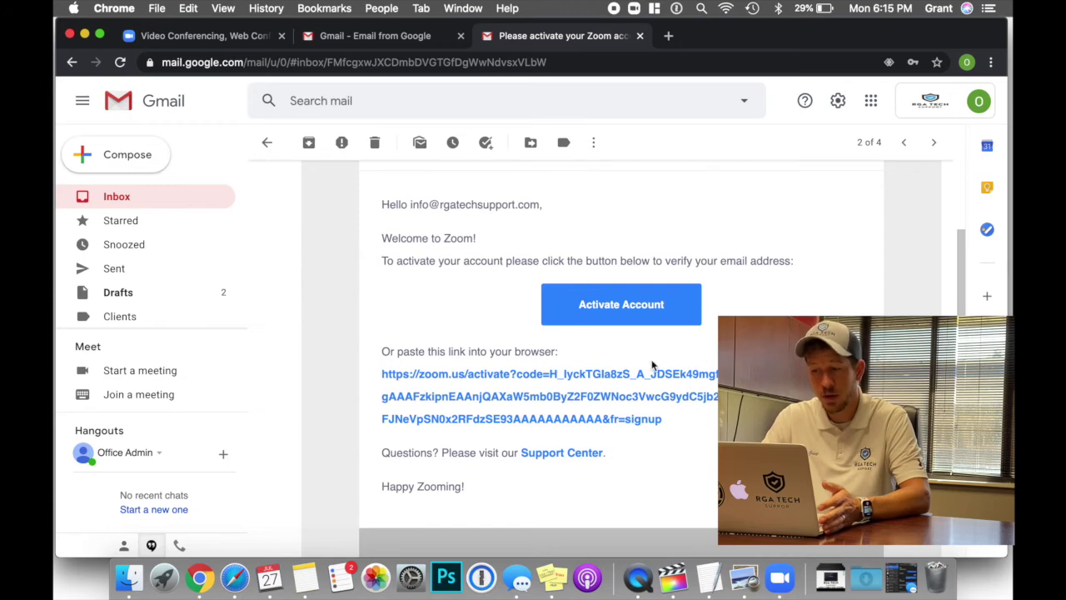
pyautogui.click(637, 317)
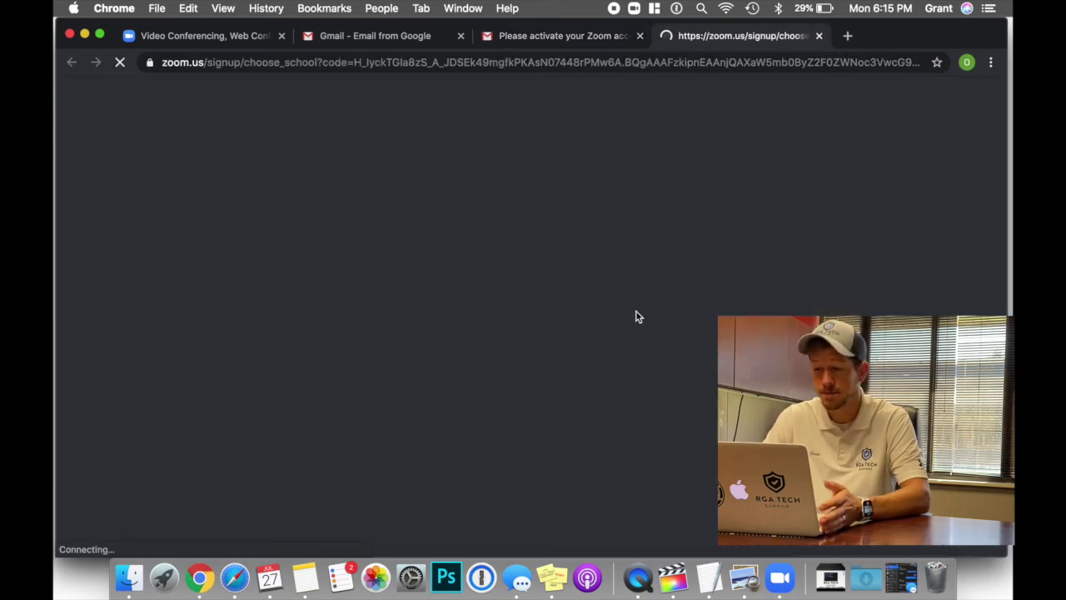
# Fill in the first name and last name on the Zoom activation form.
pyautogui.scroll(-3, 538, 298)
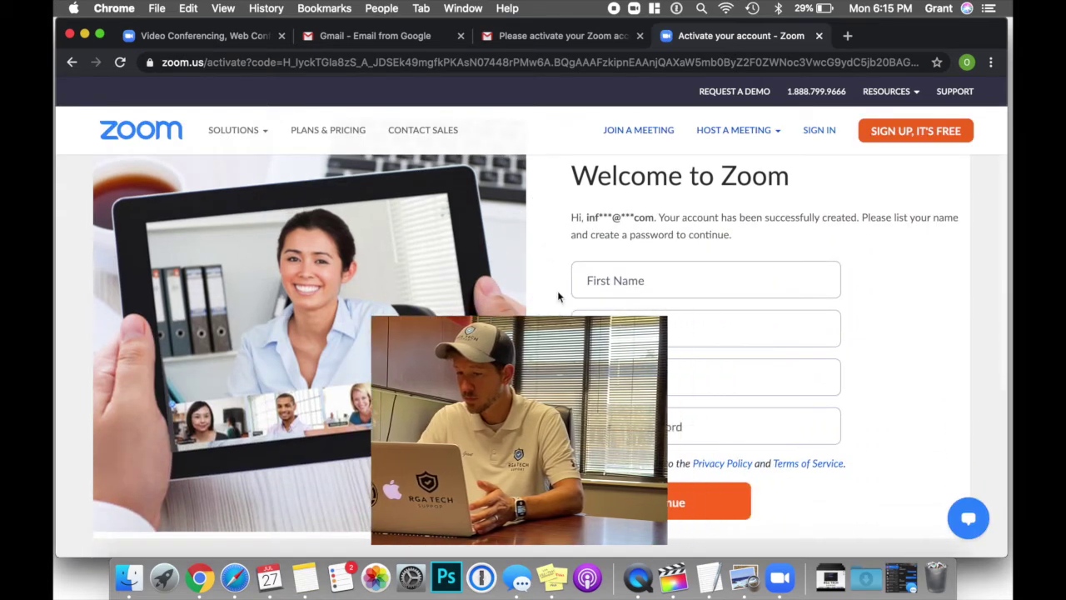
pyautogui.click(725, 277)
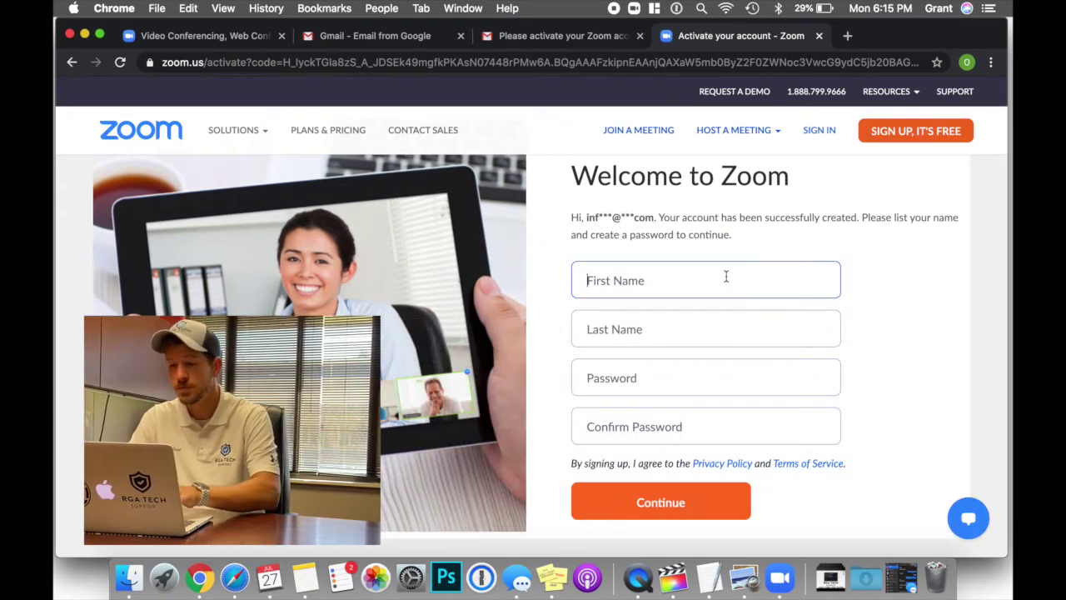
pyautogui.press('Tab')
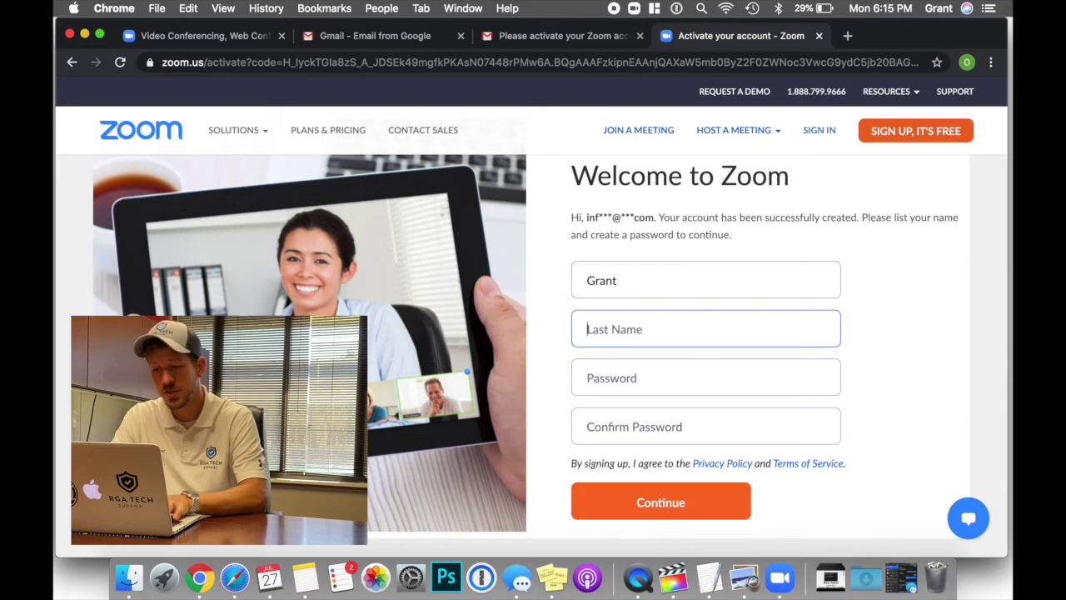
# Enter the account password and type it again to confirm.
pyautogui.click(706, 378)
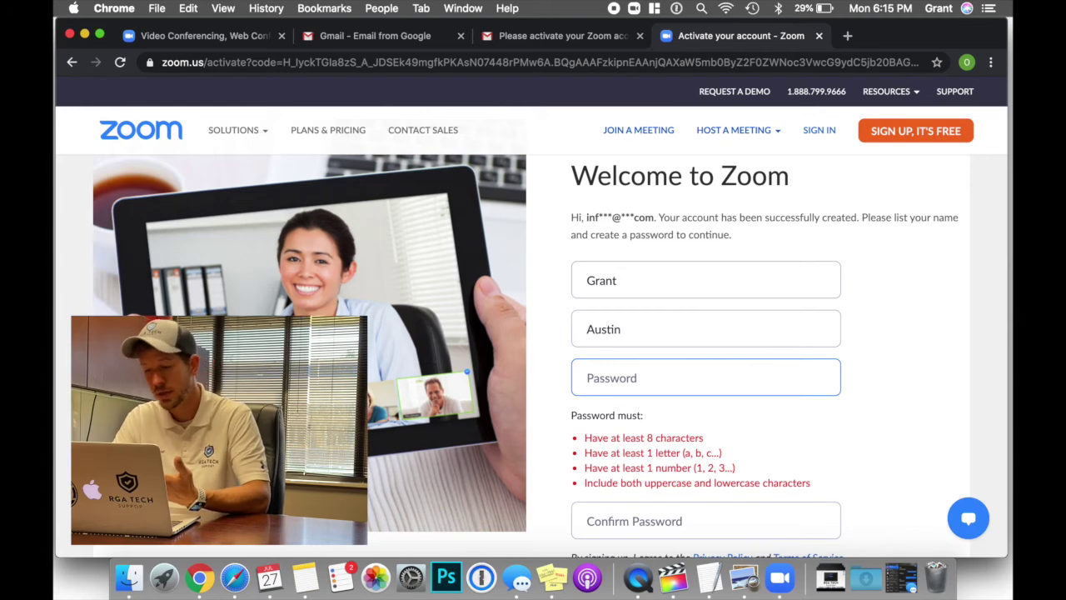
pyautogui.scroll(-1, 676, 374)
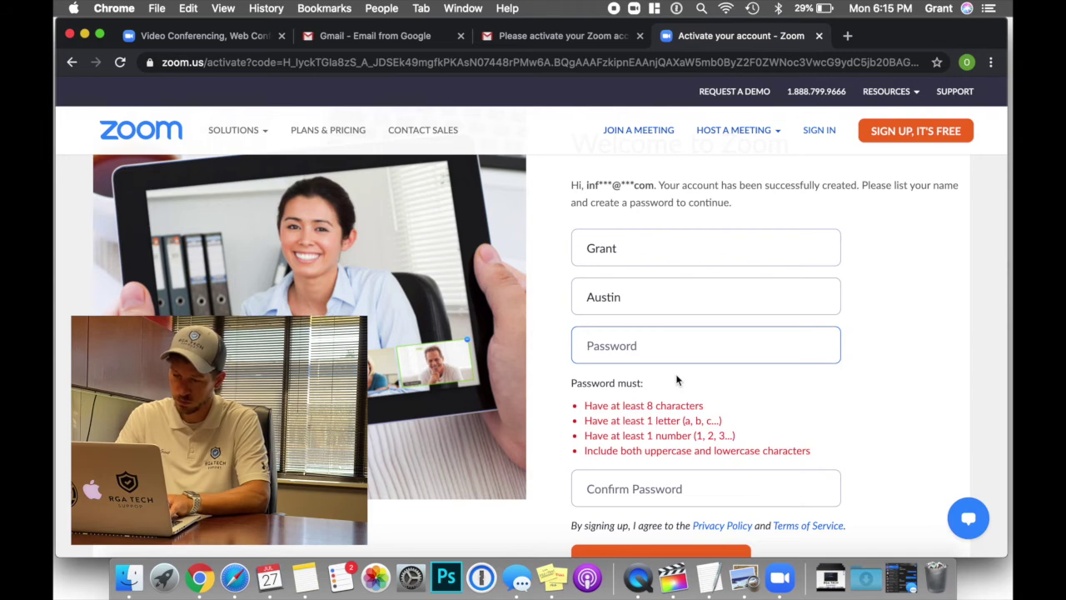
pyautogui.write('••••••••••••')
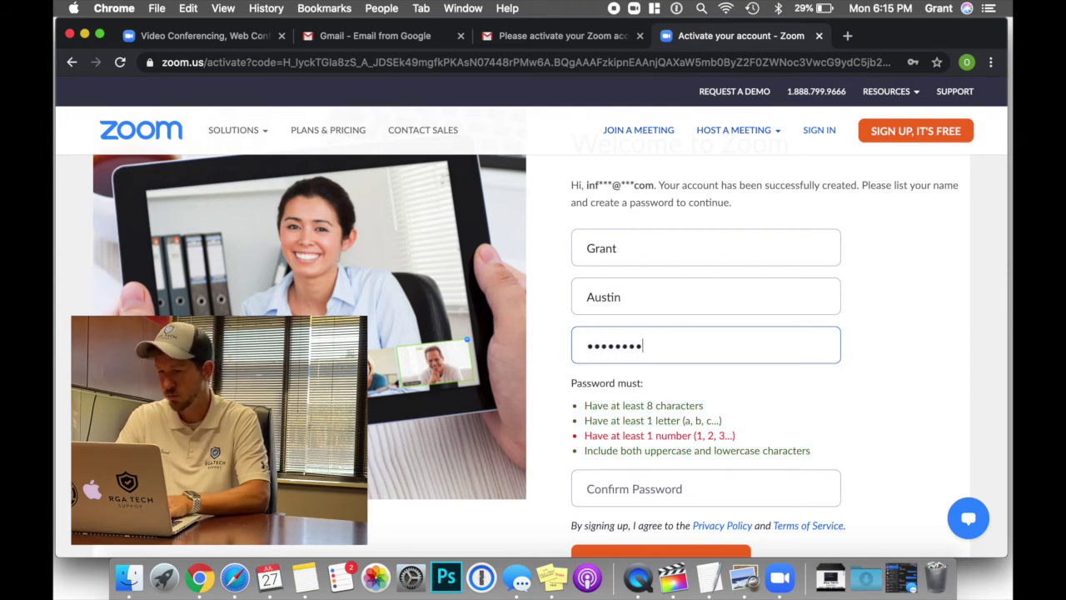
pyautogui.write('•')
pyautogui.press('Tab')
pyautogui.write('•••••')
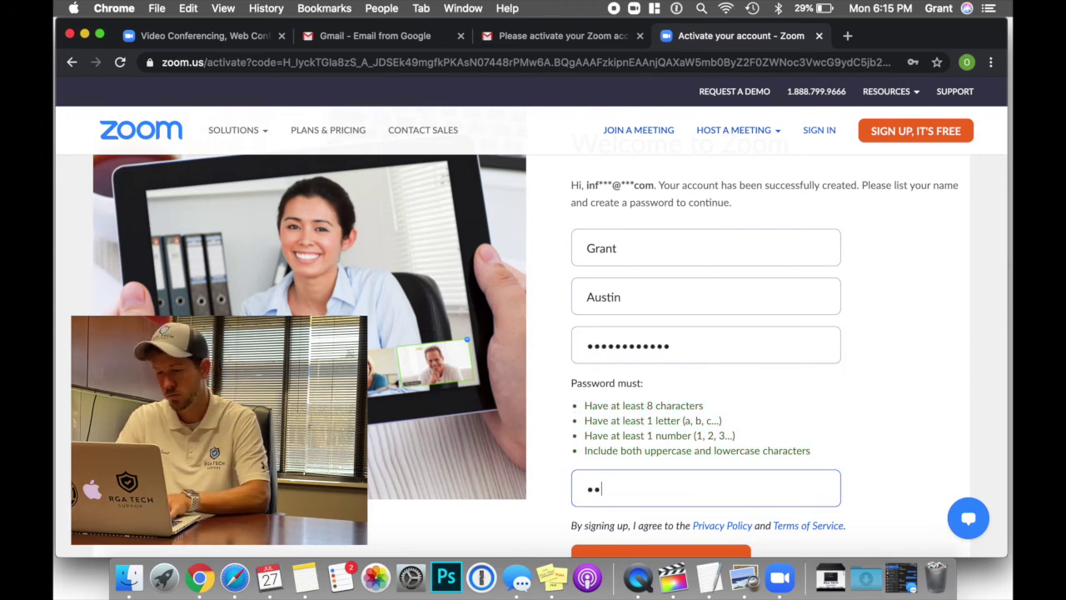
pyautogui.write('•••••••')
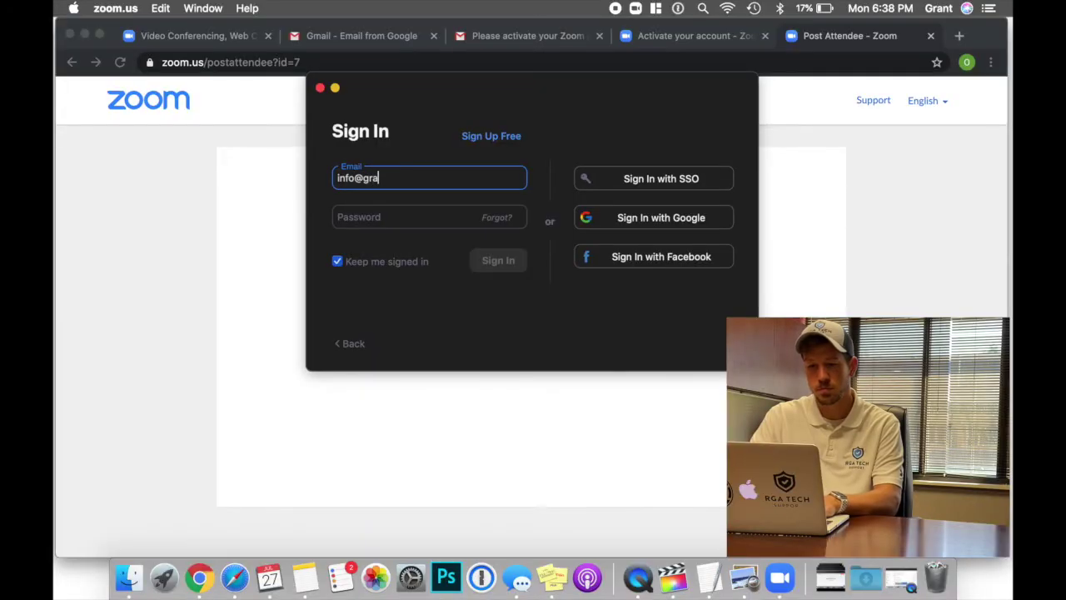
# Sign in to the Zoom app with the account's e-mail address and password.
pyautogui.write('gatechs')
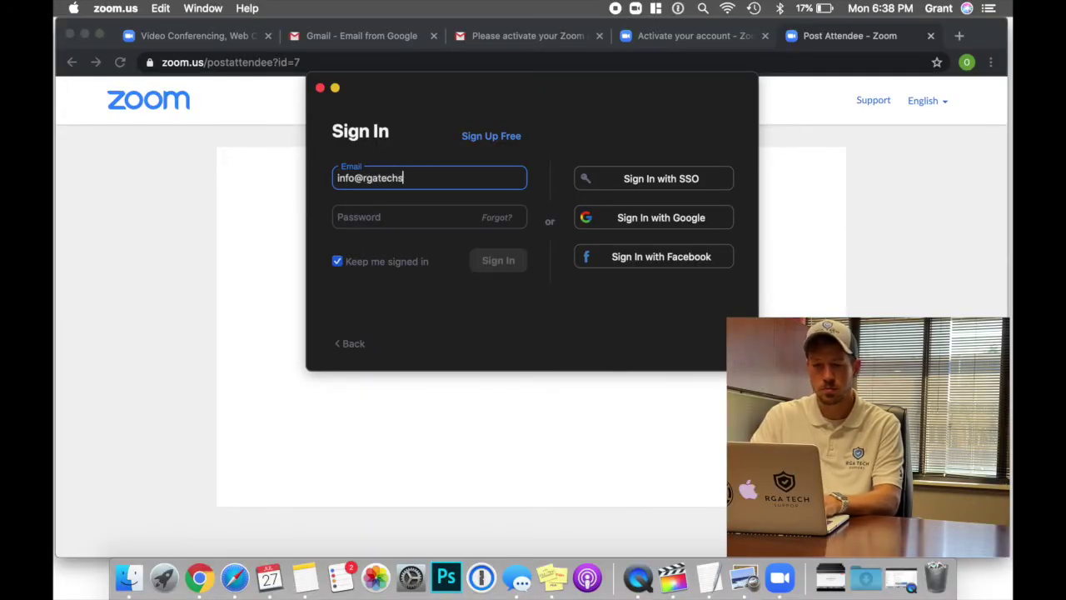
pyautogui.write('upport.com')
pyautogui.press('Tab')
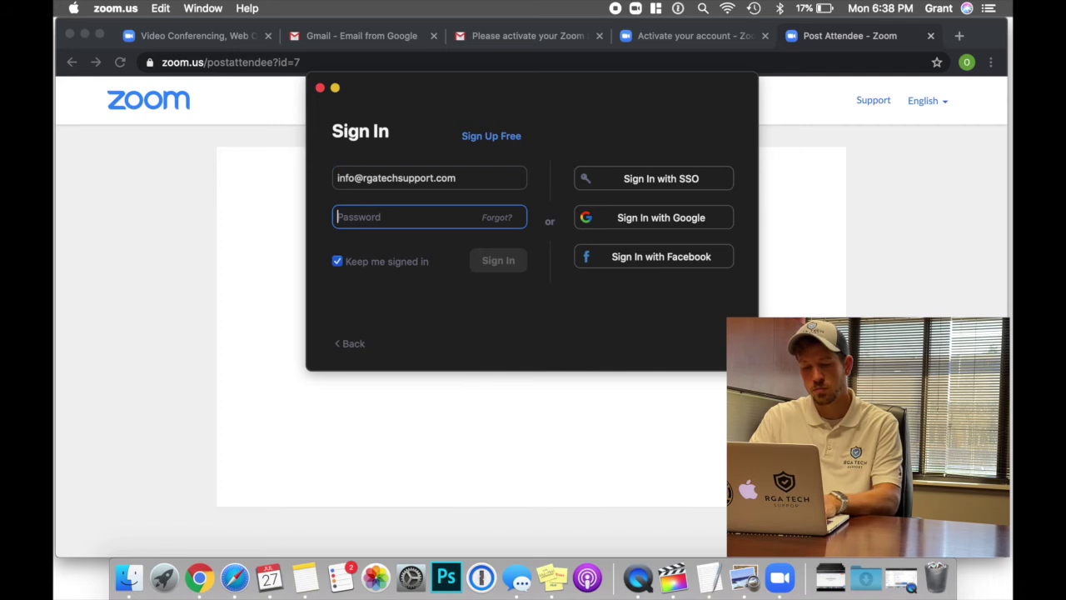
pyautogui.write('•••')
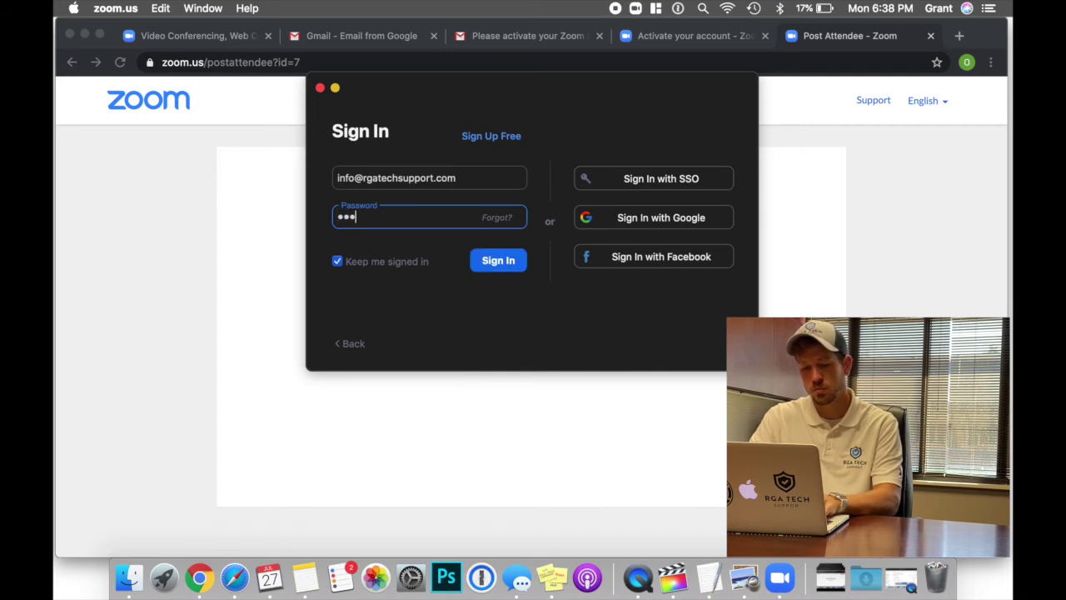
pyautogui.write('••••••••••••')
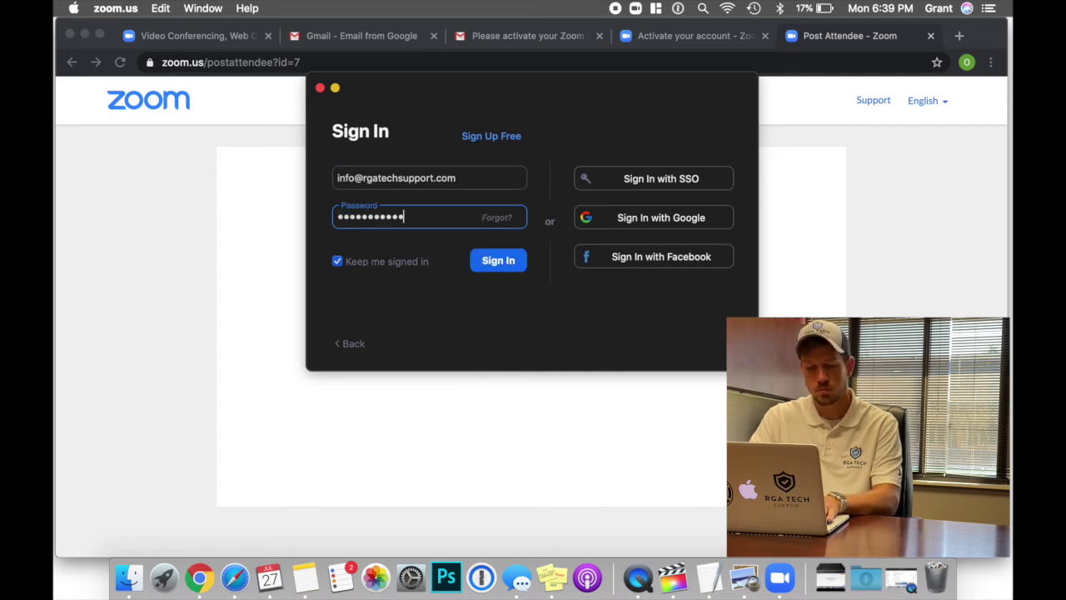
pyautogui.press('Return')
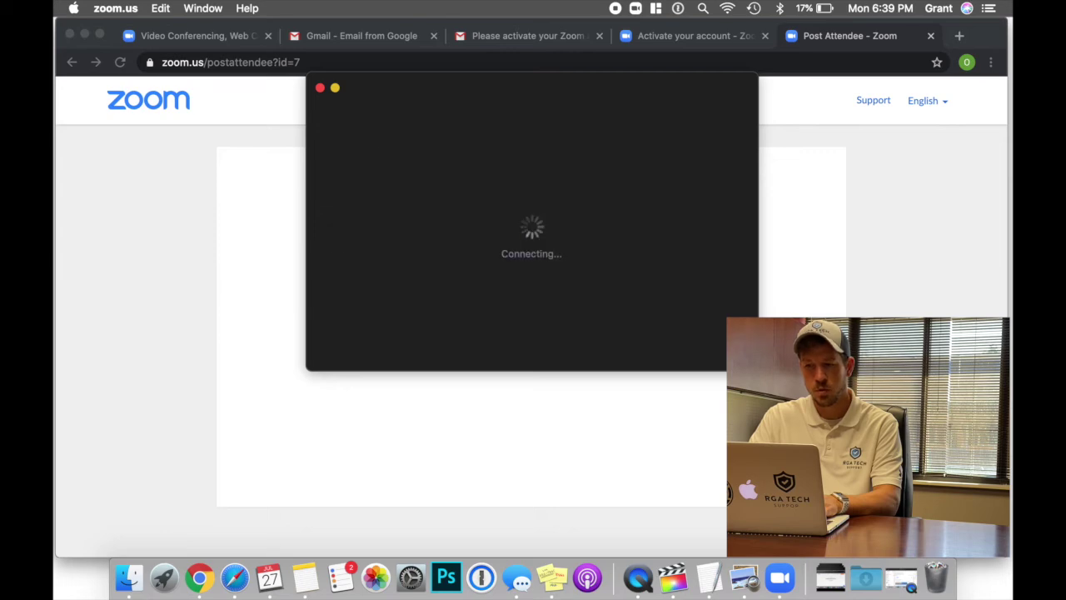